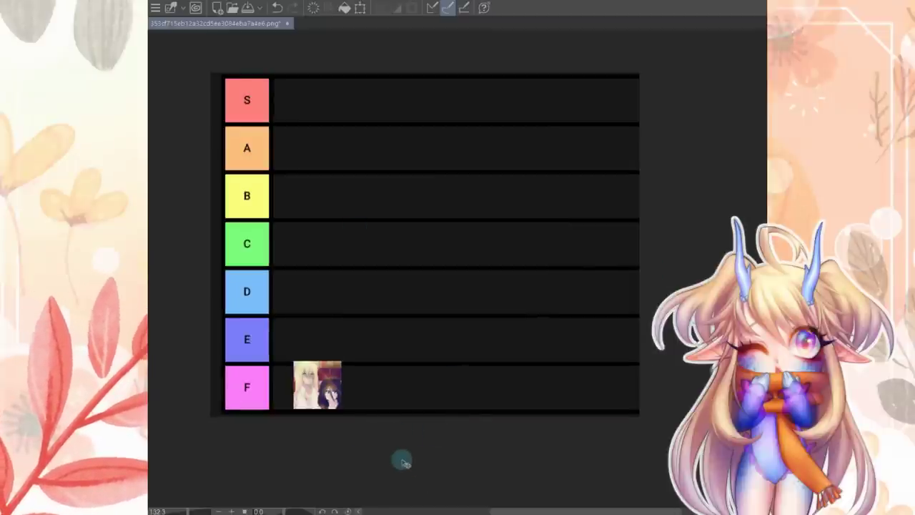
Step: Tuck the first thumbnail against its row label and move the blue-haired portrait into the A row
left_click_drag(331, 398, 316, 400)
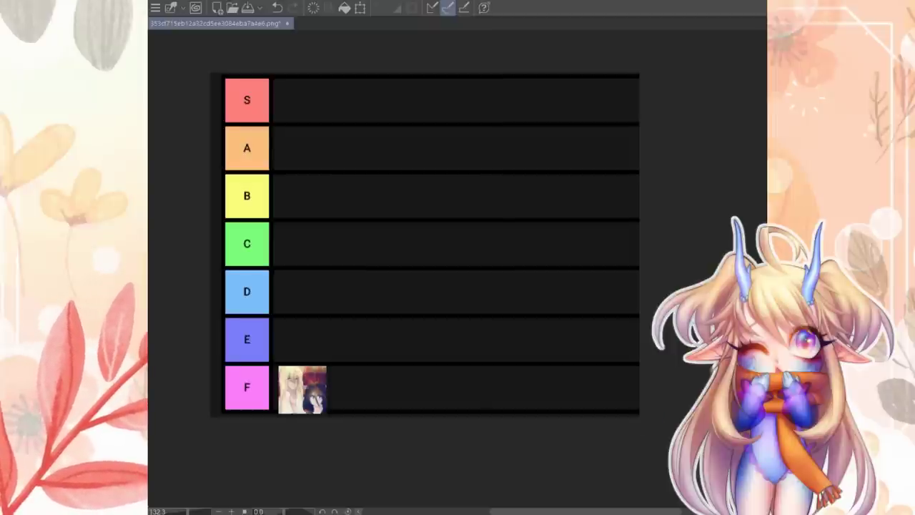
left_click_drag(304, 391, 298, 392)
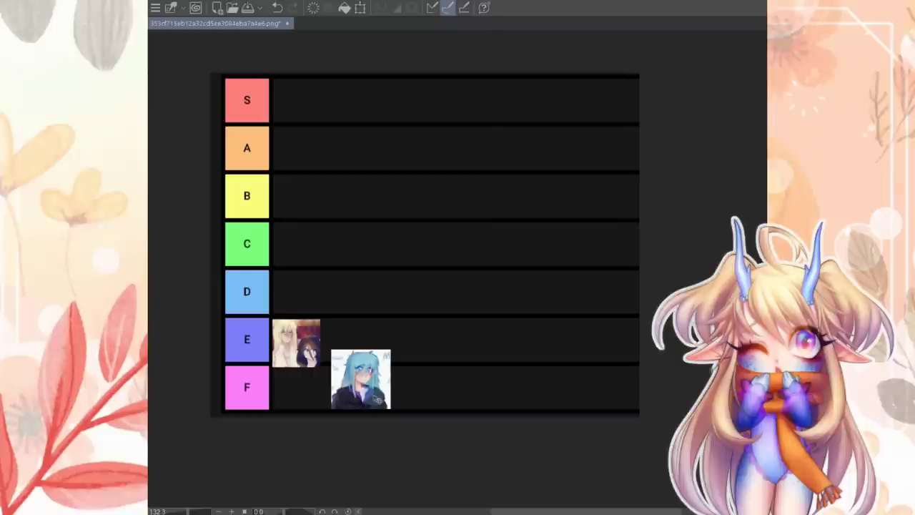
mouse_move(361, 379)
left_mouse_down()
mouse_move(376, 303)
mouse_move(301, 152)
left_mouse_up()
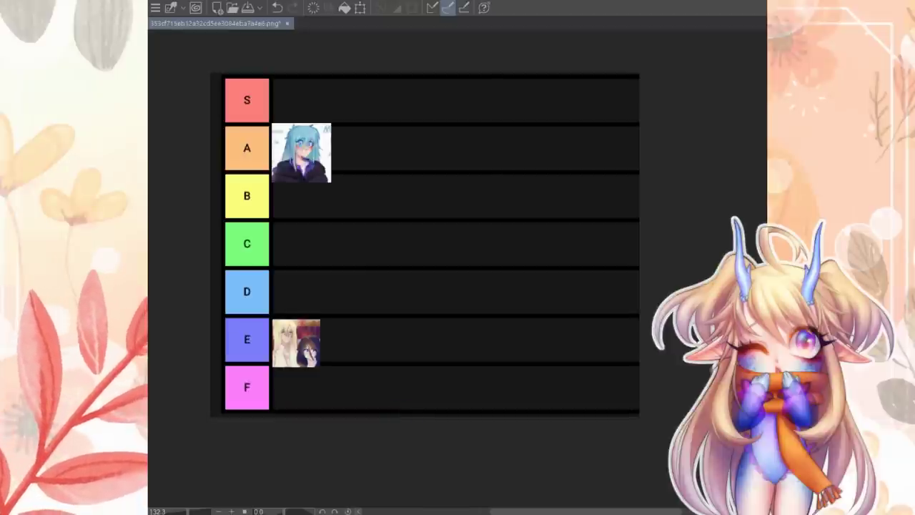
Step: Paste the blonde portrait into the B row and the red-haired portrait into the D row
key("ctrl+v")
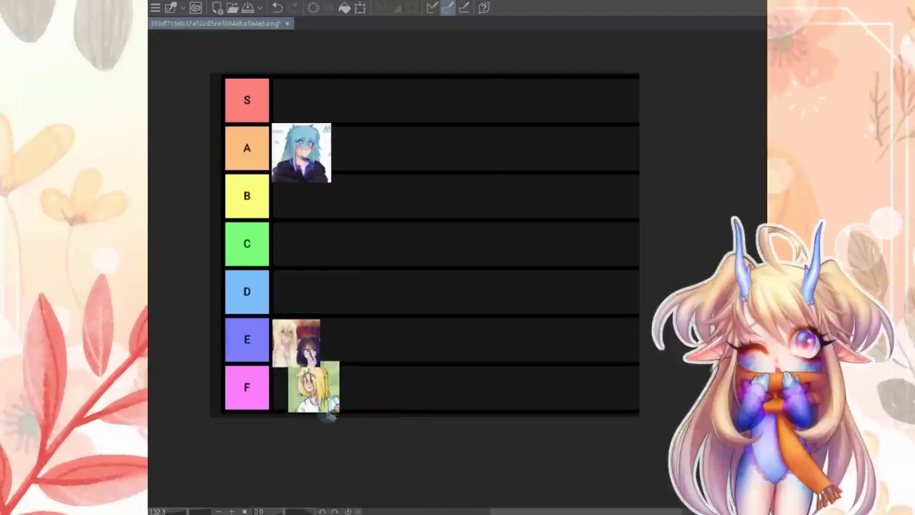
mouse_move(335, 407)
left_mouse_down()
mouse_move(344, 405)
mouse_move(344, 208)
left_mouse_up()
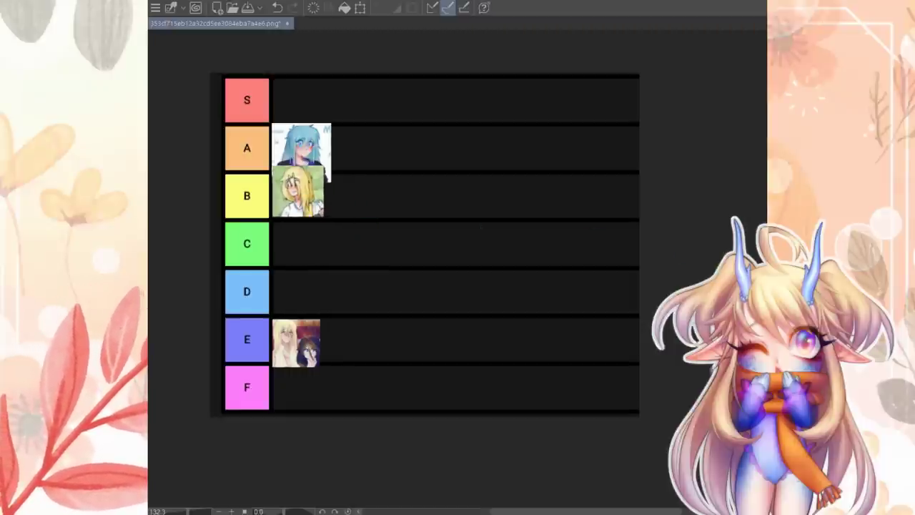
key("ctrl+v")
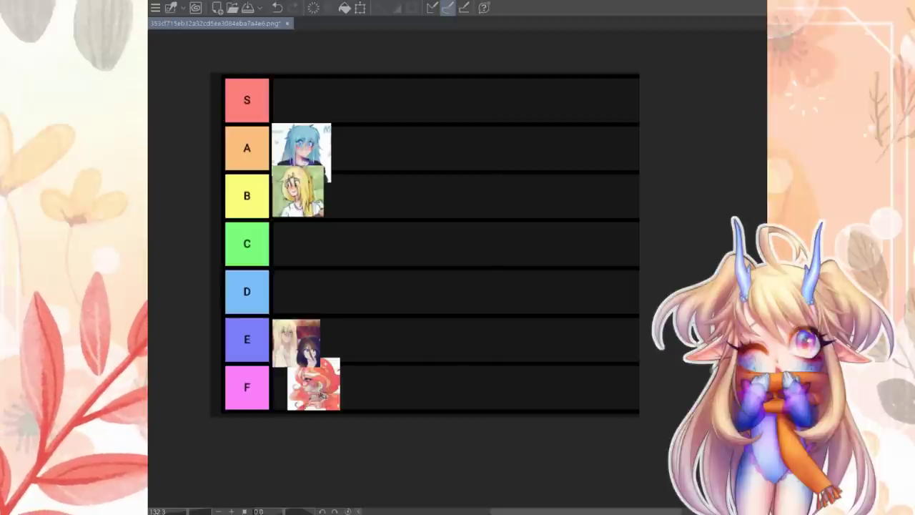
mouse_move(324, 395)
left_mouse_down()
mouse_move(358, 348)
mouse_move(304, 298)
left_mouse_up()
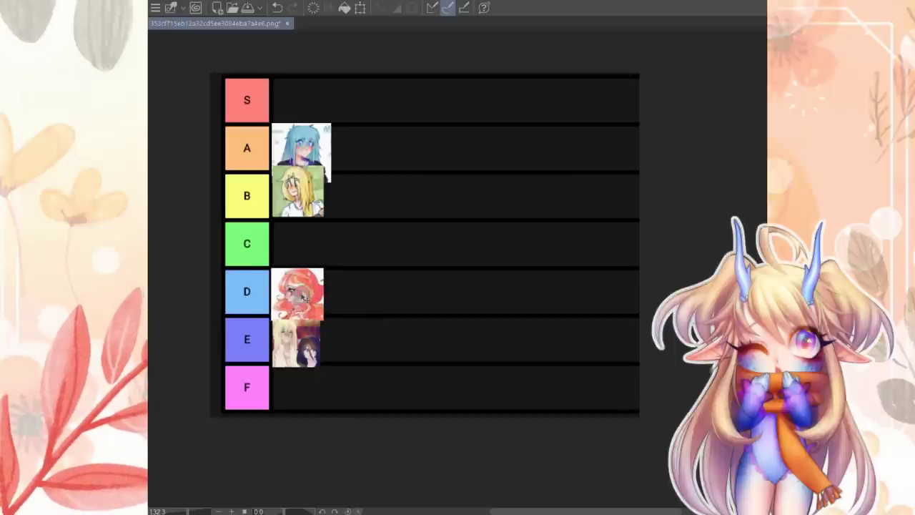
key("ctrl+d")
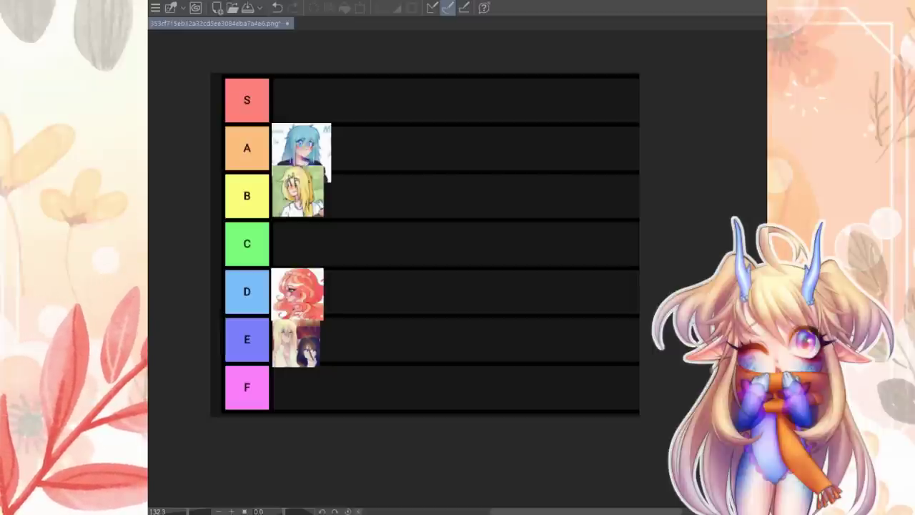
key("ctrl+v")
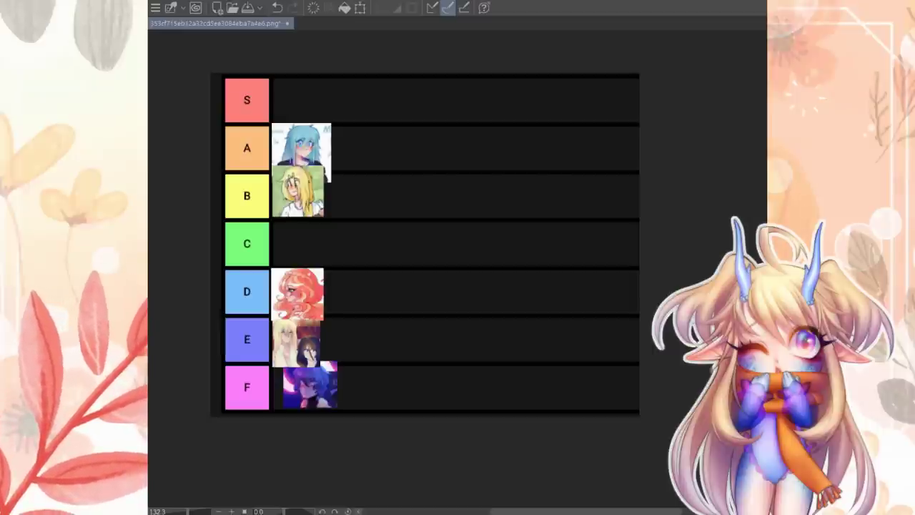
Step: Place the purple portrait beside the blonde in B and the dark-haired portrait beside the blue-haired in A
mouse_move(325, 397)
left_mouse_down()
mouse_move(411, 192)
mouse_move(351, 193)
left_mouse_up()
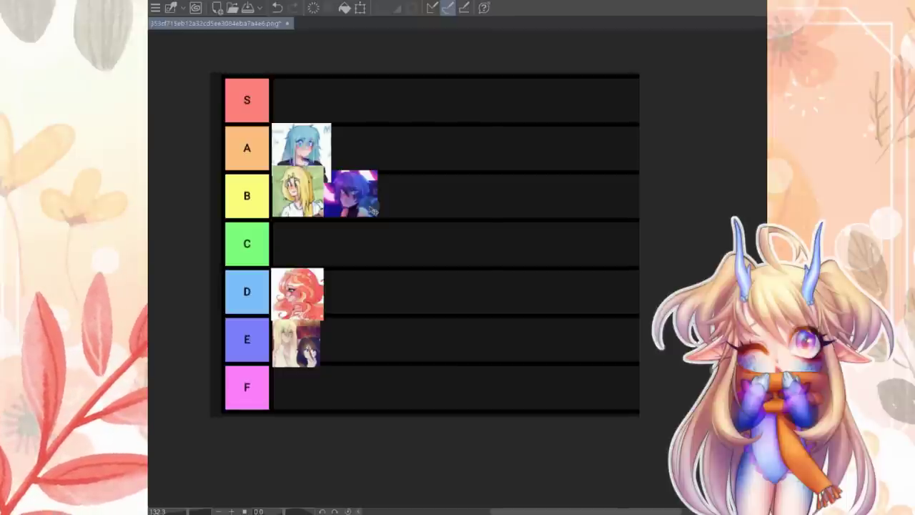
key("ctrl+v")
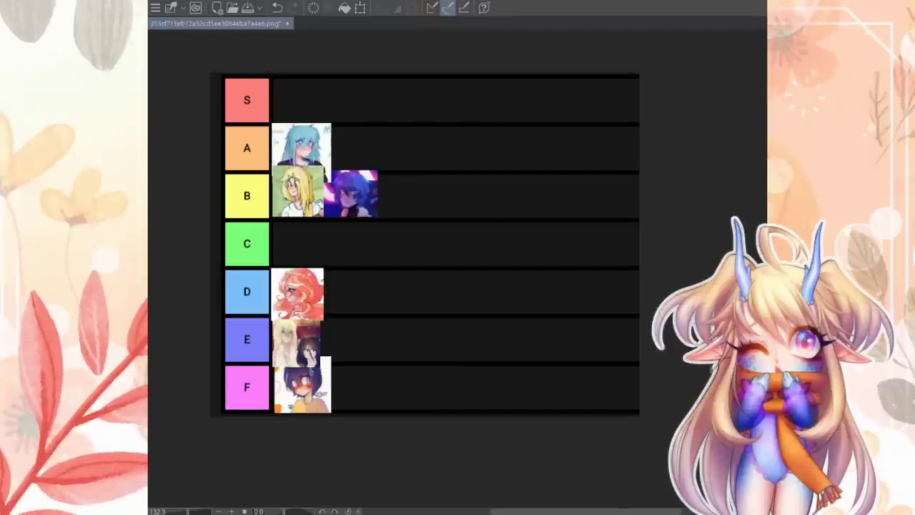
mouse_move(302, 386)
left_mouse_down()
mouse_move(390, 145)
mouse_move(357, 148)
left_mouse_up()
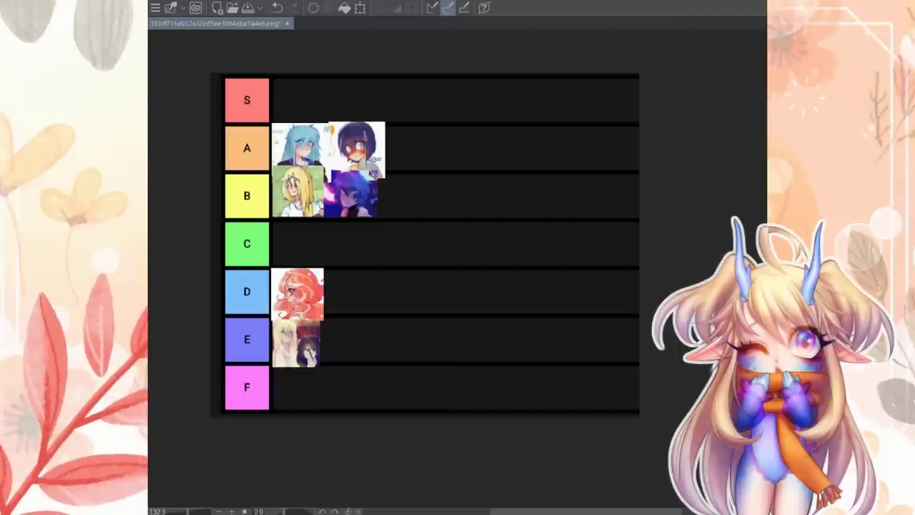
left_click(371, 174)
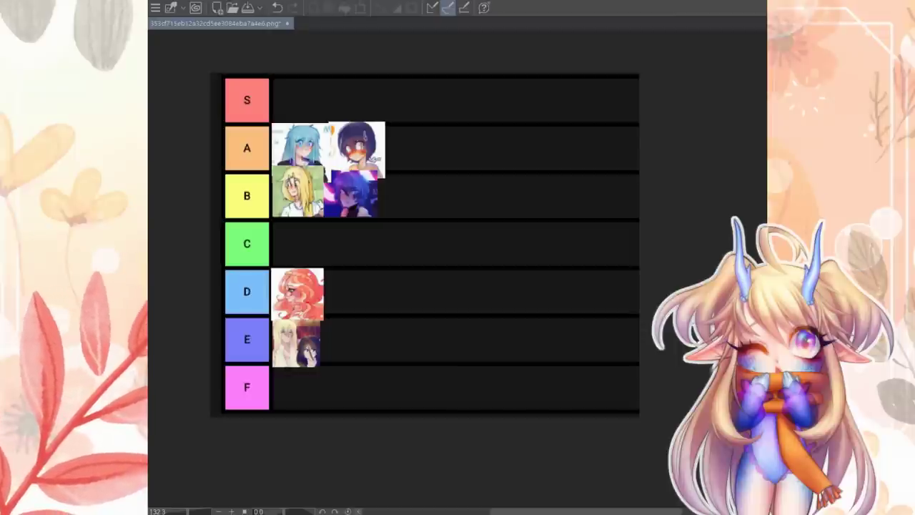
Step: Paste the white-haired portrait and carry it up to the end of the B row
key("ctrl+v")
left_click_drag(308, 383, 415, 307)
left_click_drag(413, 342, 412, 306)
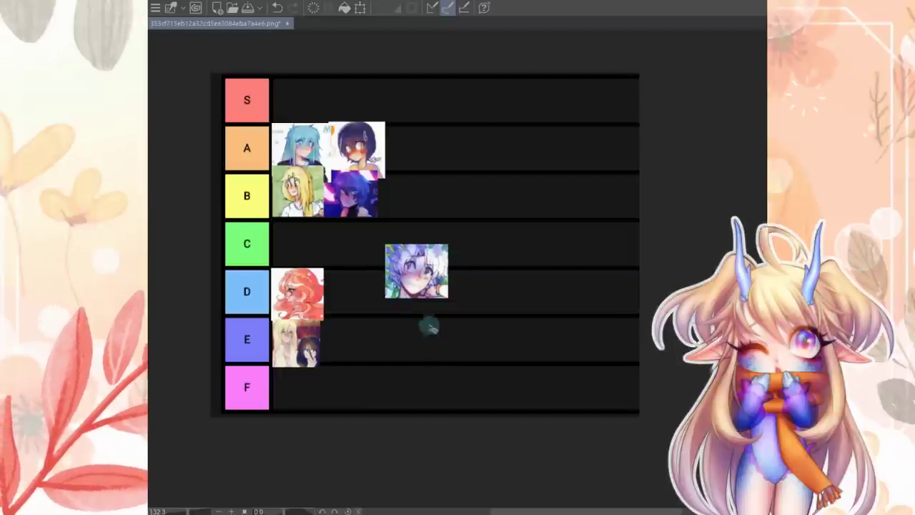
mouse_move(431, 279)
left_mouse_down()
mouse_move(437, 215)
mouse_move(420, 218)
left_mouse_up()
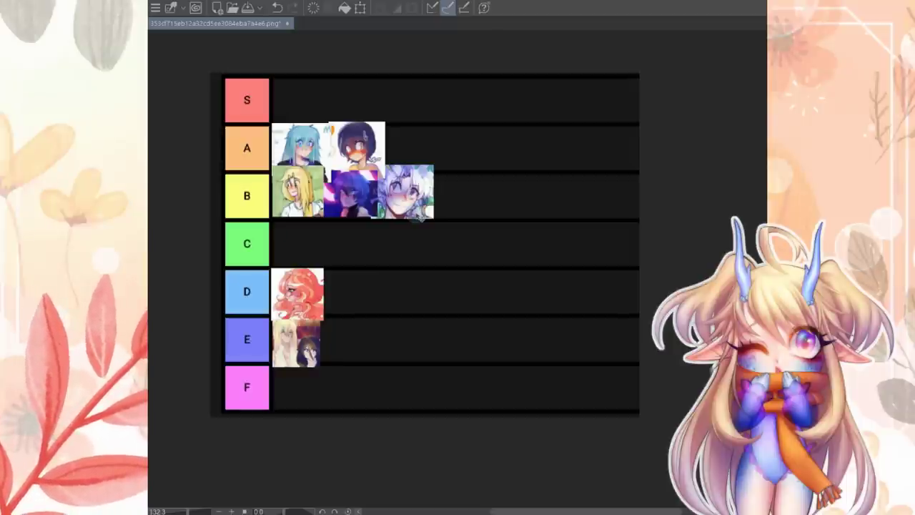
Step: Add the light-haired portrait to the end of the A row and deselect
key("ctrl+v")
mouse_move(339, 393)
left_mouse_down()
mouse_move(481, 226)
mouse_move(427, 149)
left_mouse_up()
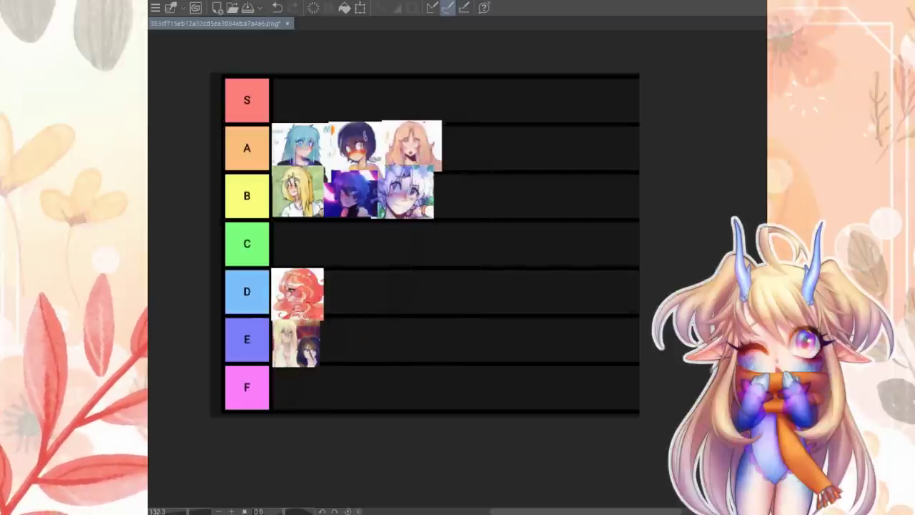
key("ctrl+d")
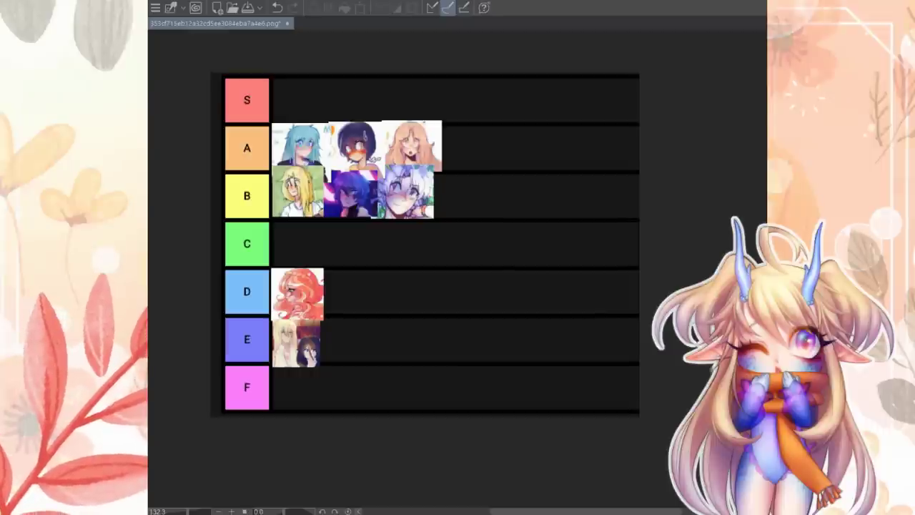
Step: Place the purple-haired portrait in the S row and the purple group portrait in the C row
key("ctrl+v")
mouse_move(350, 369)
left_mouse_down()
mouse_move(357, 97)
mouse_move(305, 99)
left_mouse_up()
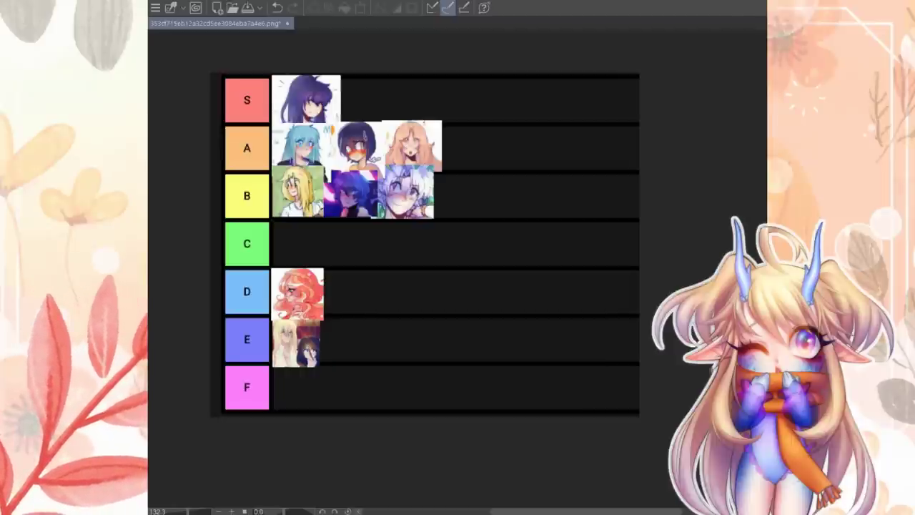
key("ctrl+v")
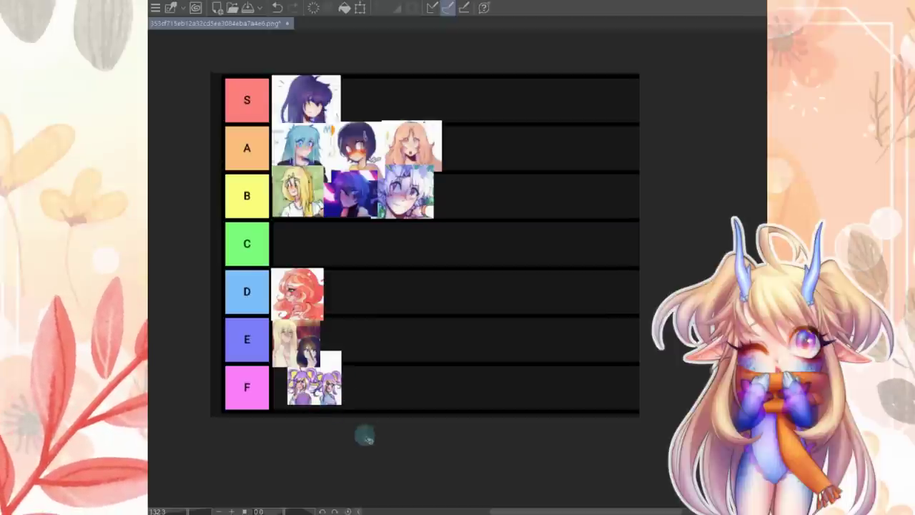
left_click_drag(327, 406, 310, 262)
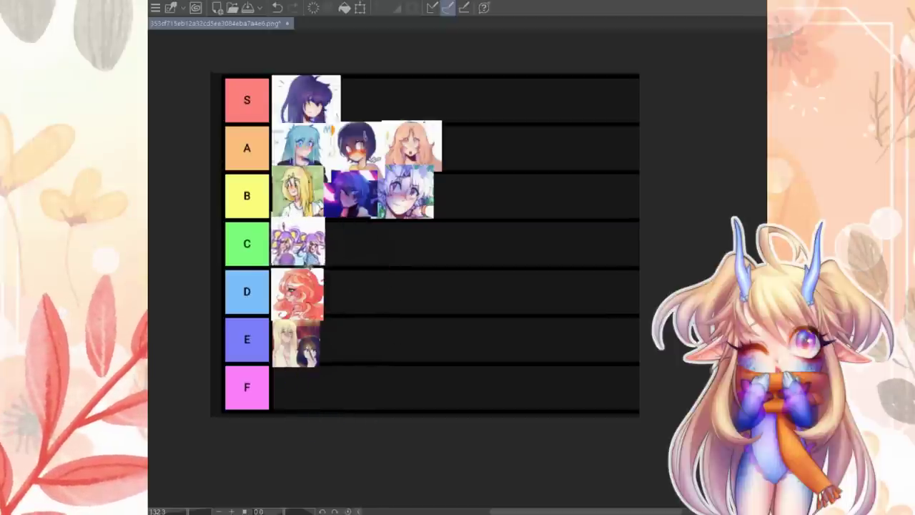
left_click_drag(310, 262, 309, 265)
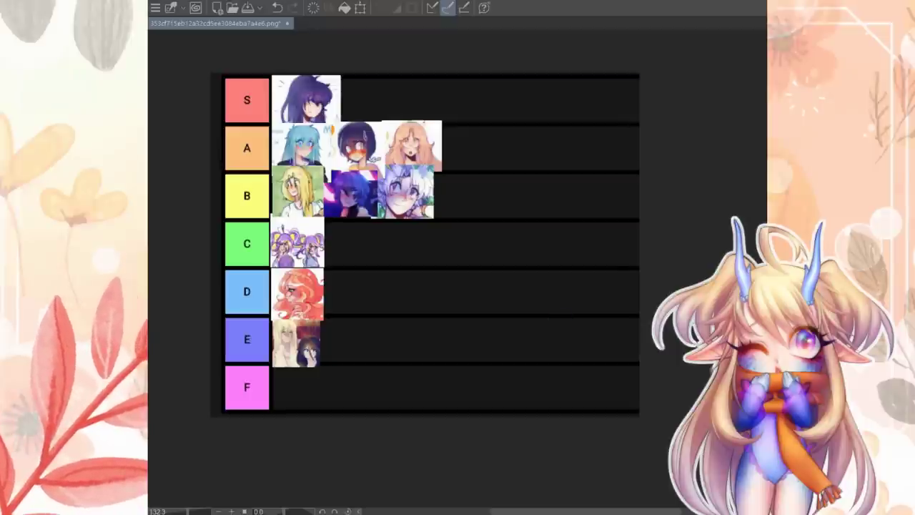
key("ctrl+d")
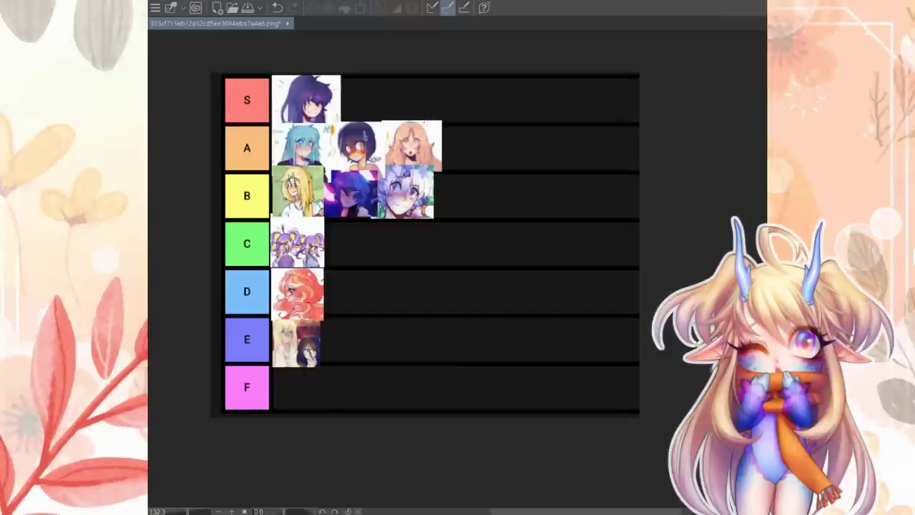
Step: Add the pink-haired portrait to the S row beside the purple-haired one
key("ctrl+v")
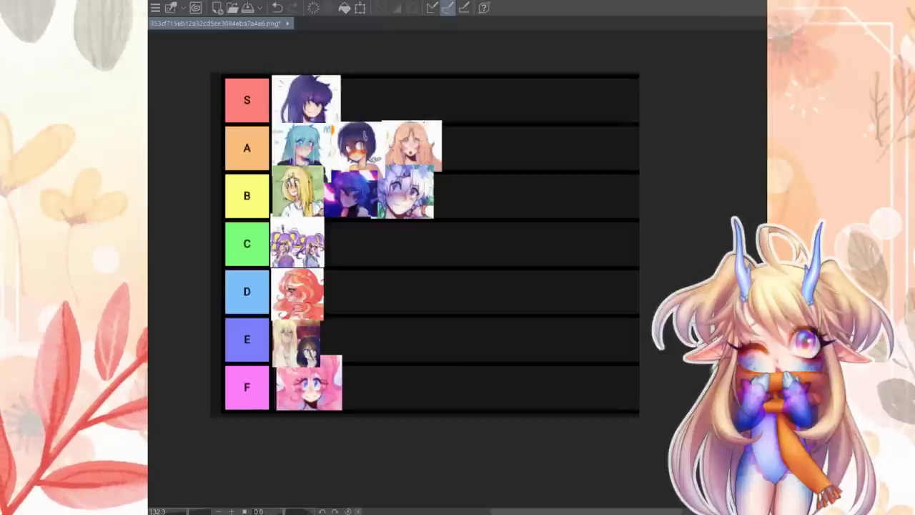
left_click_drag(318, 405, 381, 123)
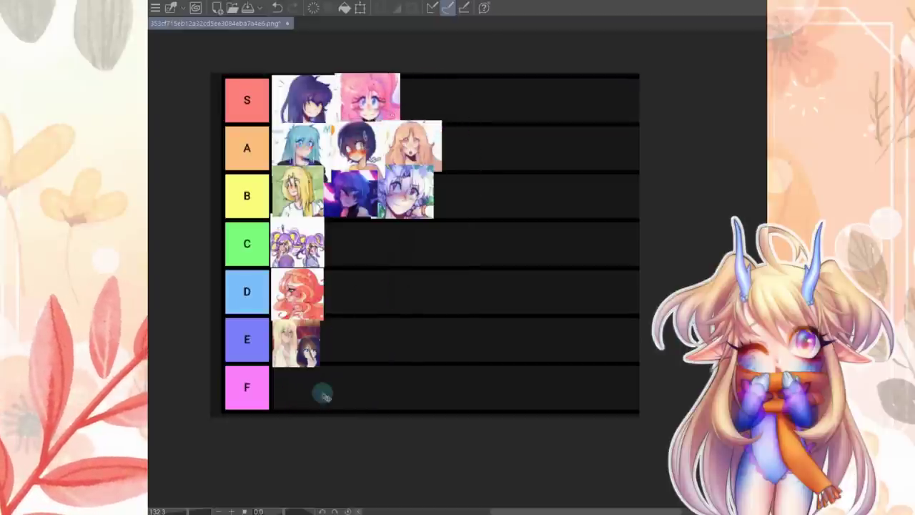
key("ctrl+d")
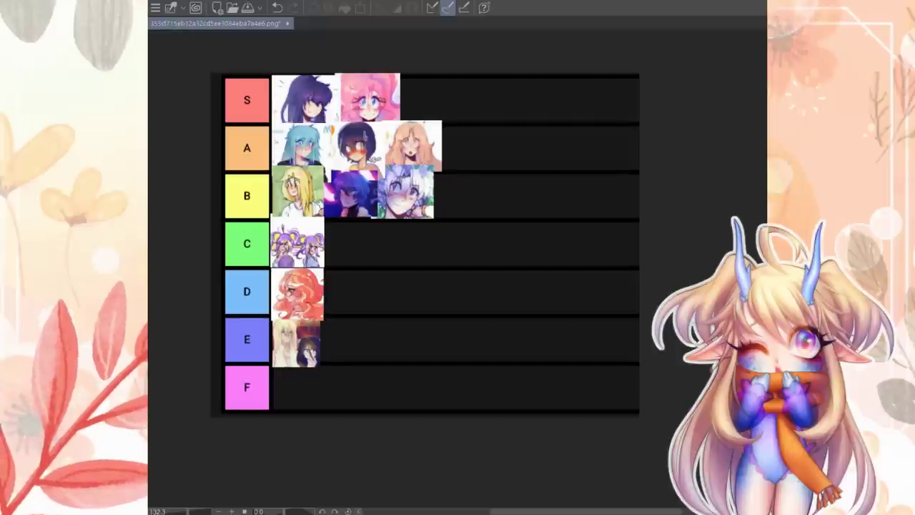
key("ctrl+v")
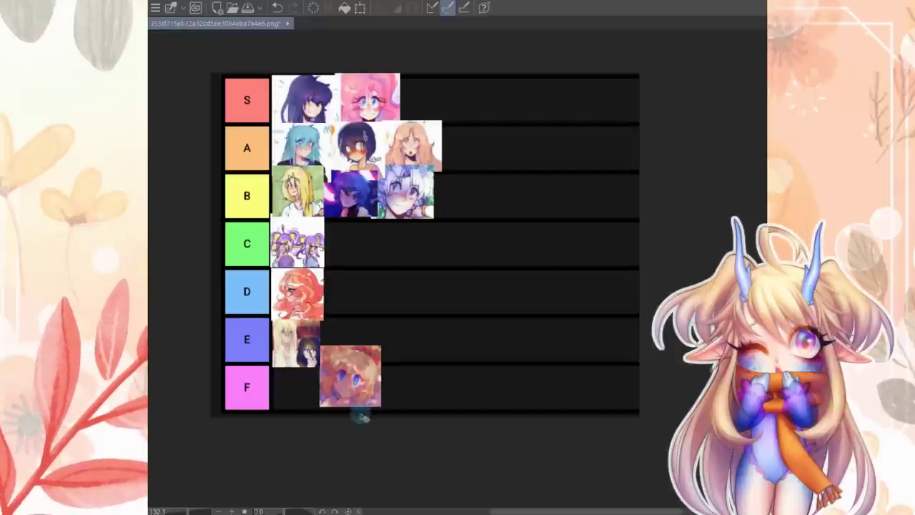
Step: Move the golden-haired portrait to the A row's end and the light-blue-haired portrait into S
left_click_drag(364, 402, 487, 178)
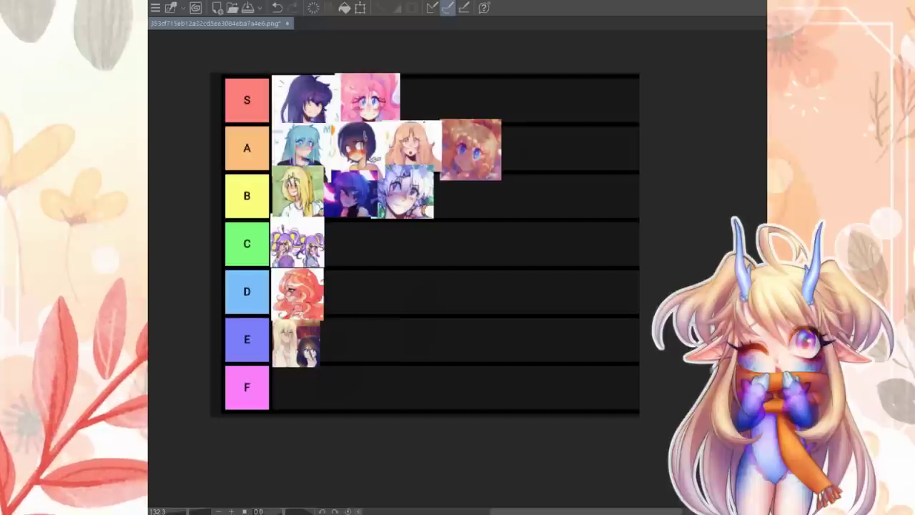
key("ctrl+d")
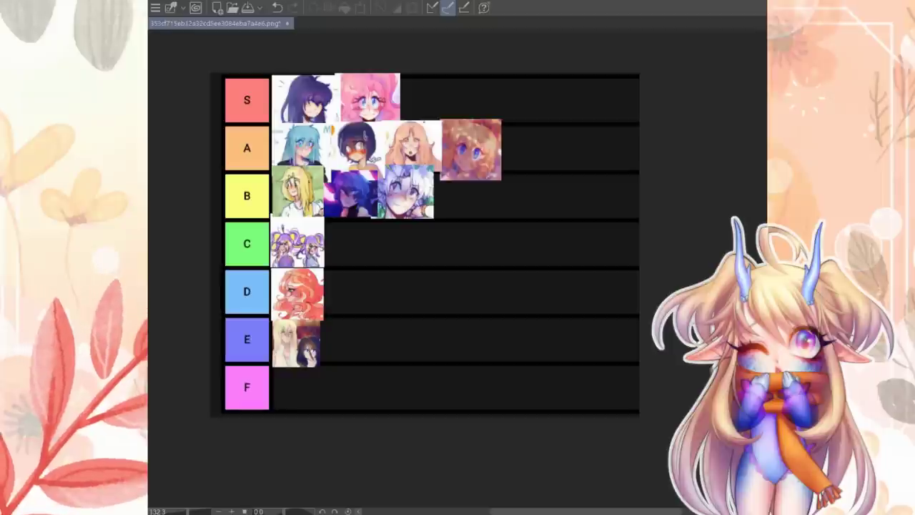
key("ctrl+v")
mouse_move(327, 375)
left_mouse_down()
mouse_move(409, 370)
mouse_move(430, 98)
left_mouse_up()
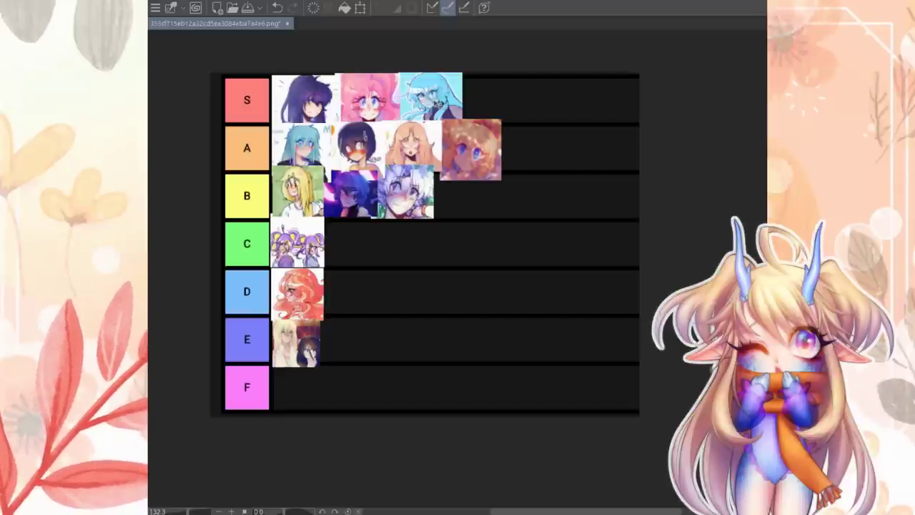
Step: Place the teal-haired portrait at the end of B and a second red-haired portrait in D
key("ctrl+d")
key("ctrl+v")
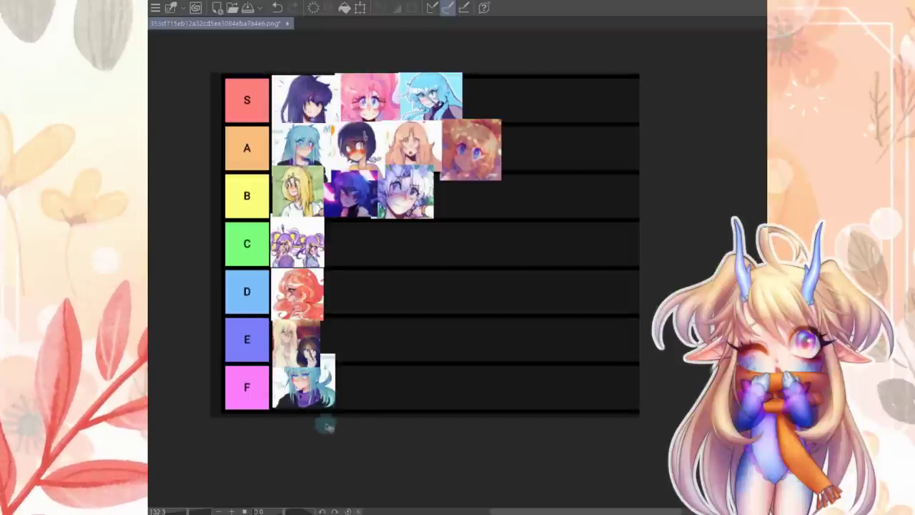
mouse_move(331, 384)
left_mouse_down()
mouse_move(347, 378)
mouse_move(493, 209)
mouse_move(465, 200)
left_mouse_up()
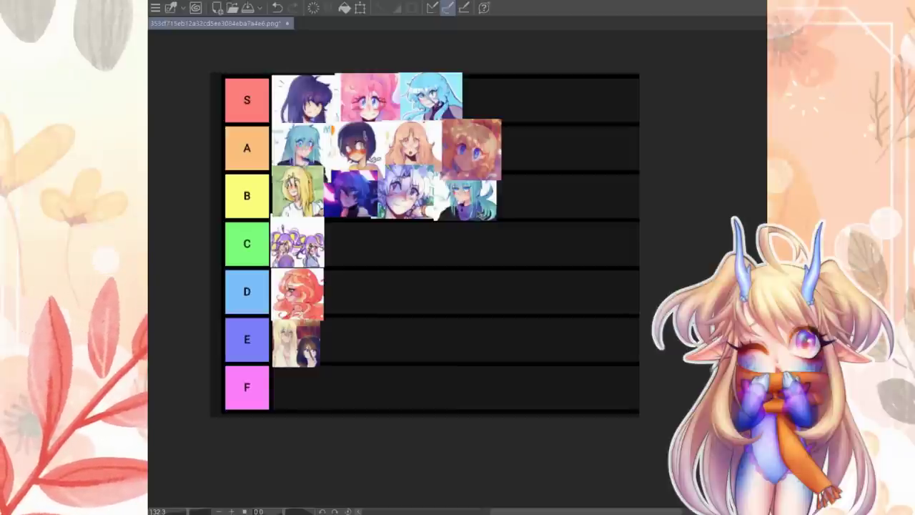
key("ctrl+v")
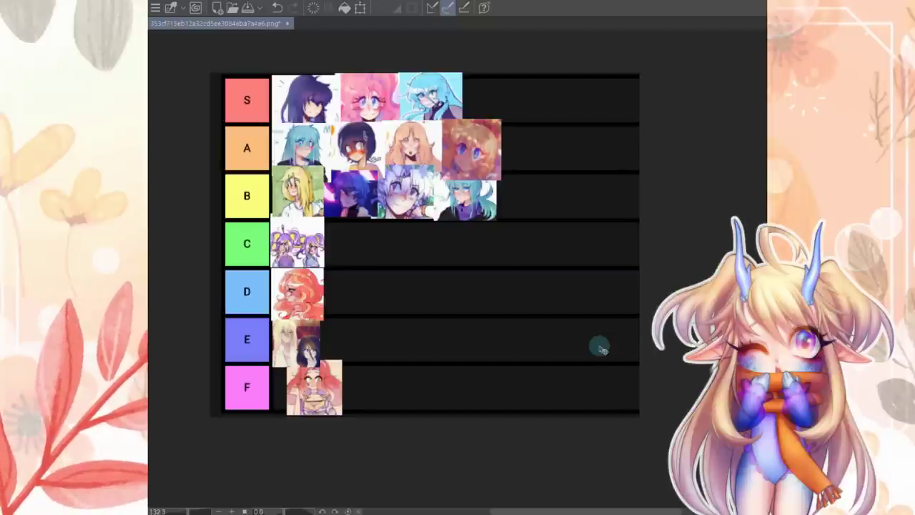
mouse_move(315, 407)
left_mouse_down()
mouse_move(361, 325)
mouse_move(355, 307)
left_mouse_up()
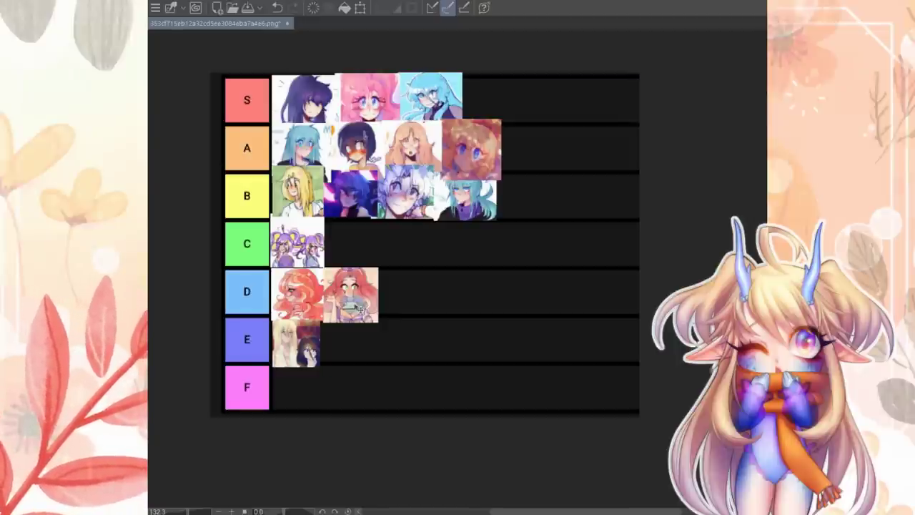
Step: Paste the pale pink-haired portrait into the C row and deselect
key("ctrl+d")
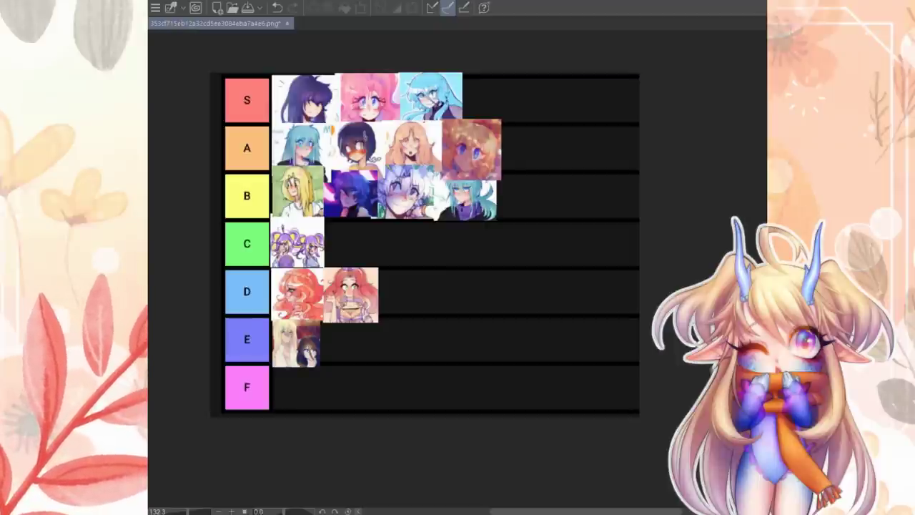
key("ctrl+v")
mouse_move(306, 386)
left_mouse_down()
mouse_move(409, 367)
mouse_move(418, 268)
mouse_move(370, 253)
left_mouse_up()
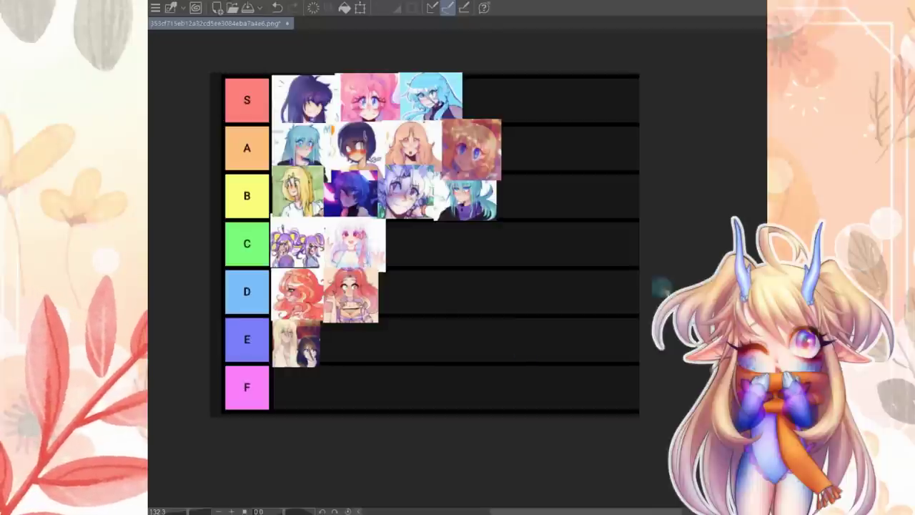
key("ctrl+d")
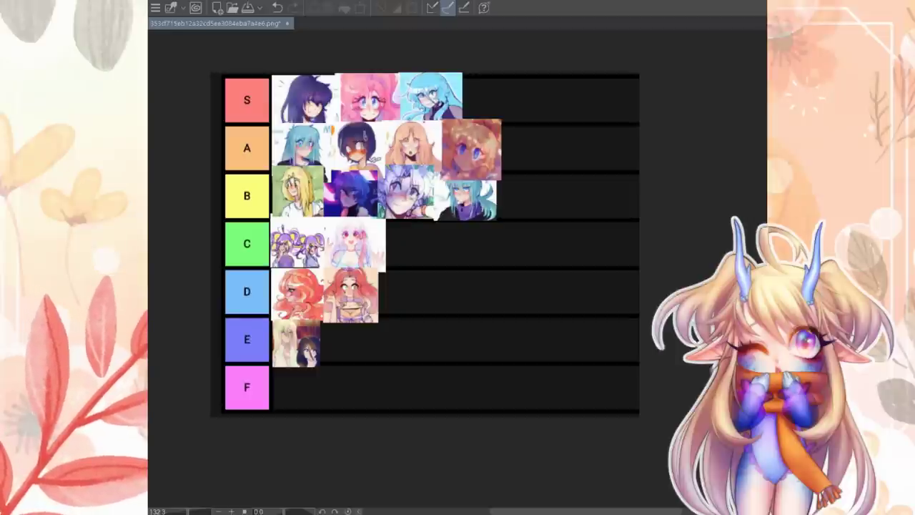
Step: Add the white-haired portrait to the end of the S row
key("ctrl+v")
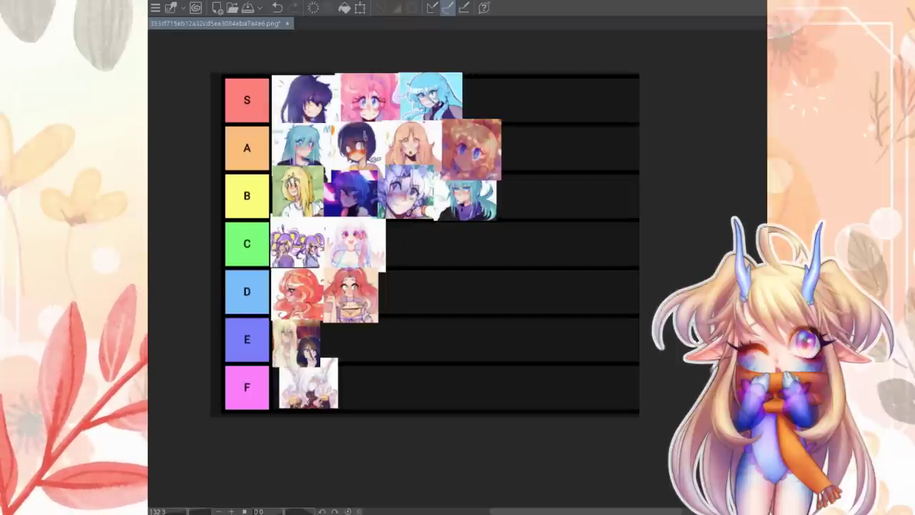
mouse_move(333, 379)
left_mouse_down()
mouse_move(463, 299)
mouse_move(504, 104)
left_mouse_up()
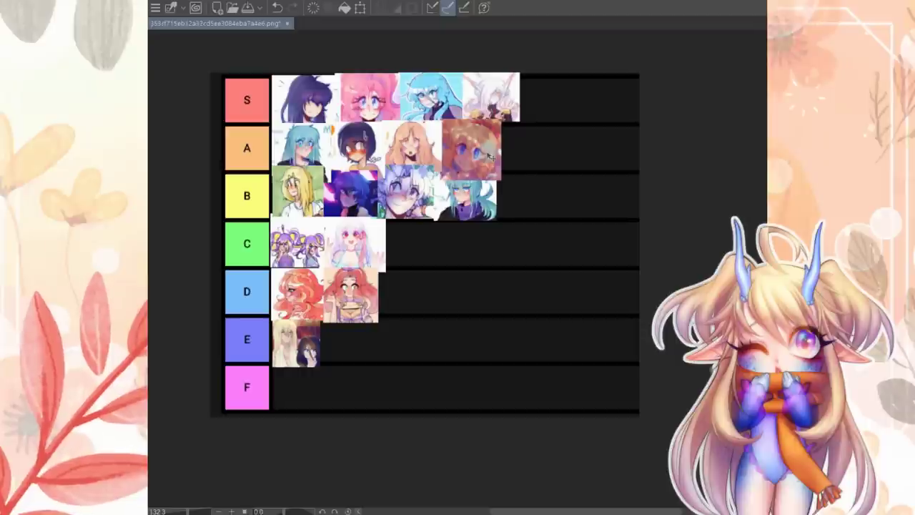
key("ctrl+v")
Step: Move the grey-haired portrait to the A row's end and a white-haired portrait into D
mouse_move(457, 390)
left_mouse_down()
mouse_move(572, 185)
mouse_move(550, 165)
left_mouse_up()
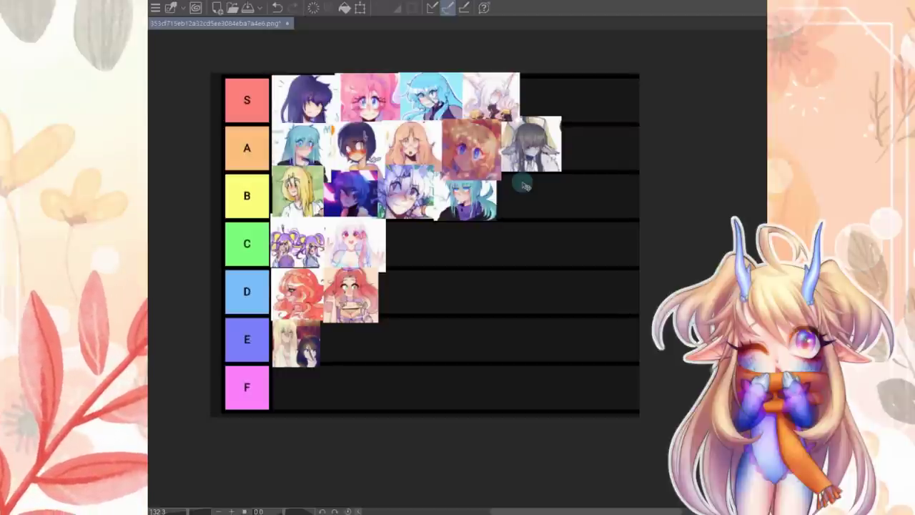
key("ctrl+v")
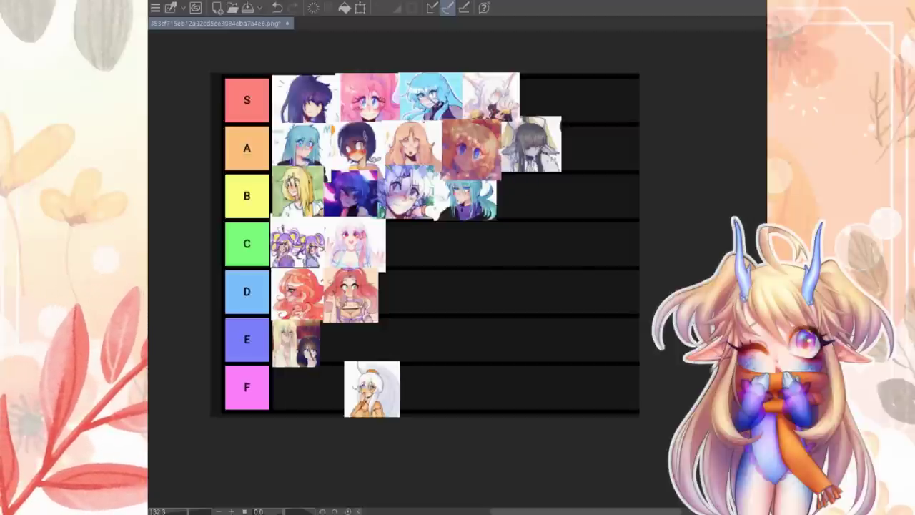
mouse_move(389, 406)
left_mouse_down()
mouse_move(459, 365)
mouse_move(425, 307)
left_mouse_up()
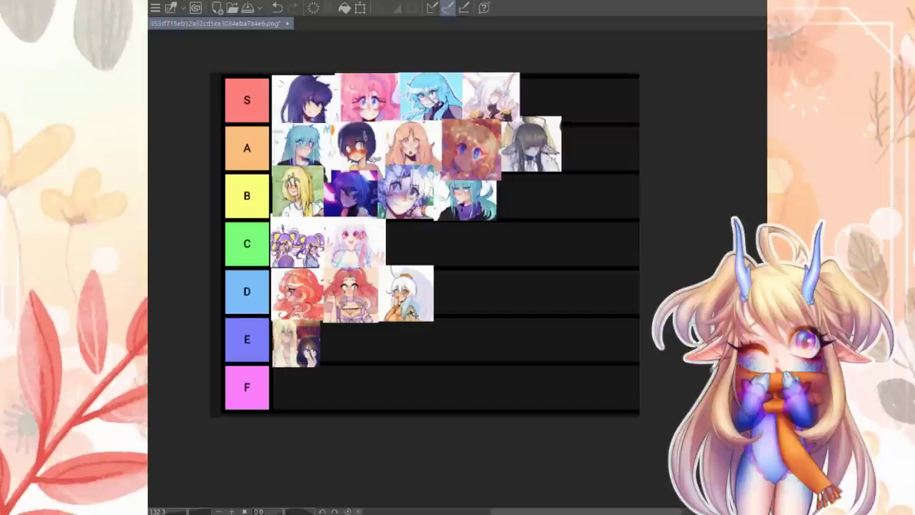
Step: Add a pink-haired portrait to the end of D and another white-haired portrait to C
key("ctrl+v")
mouse_move(308, 404)
left_mouse_down()
mouse_move(367, 402)
mouse_move(466, 313)
left_mouse_up()
key("ctrl+v")
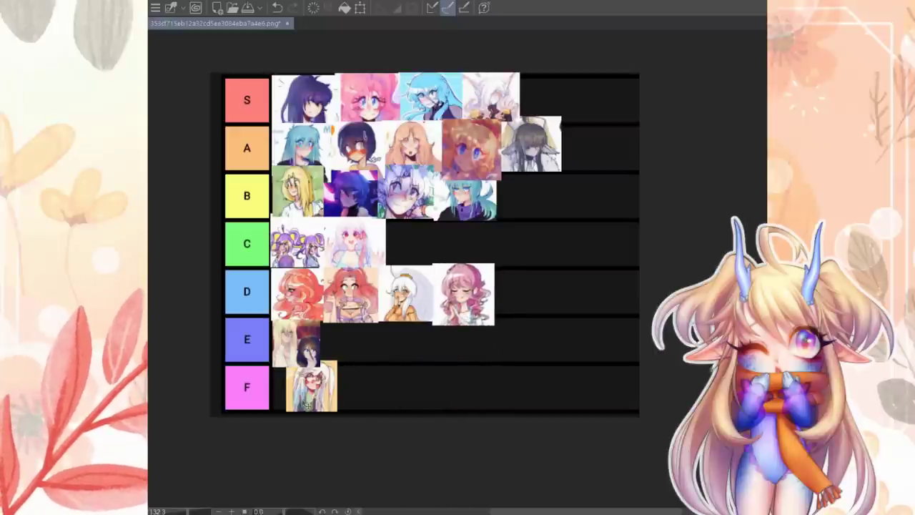
mouse_move(309, 405)
left_mouse_down()
mouse_move(373, 376)
mouse_move(416, 254)
left_mouse_up()
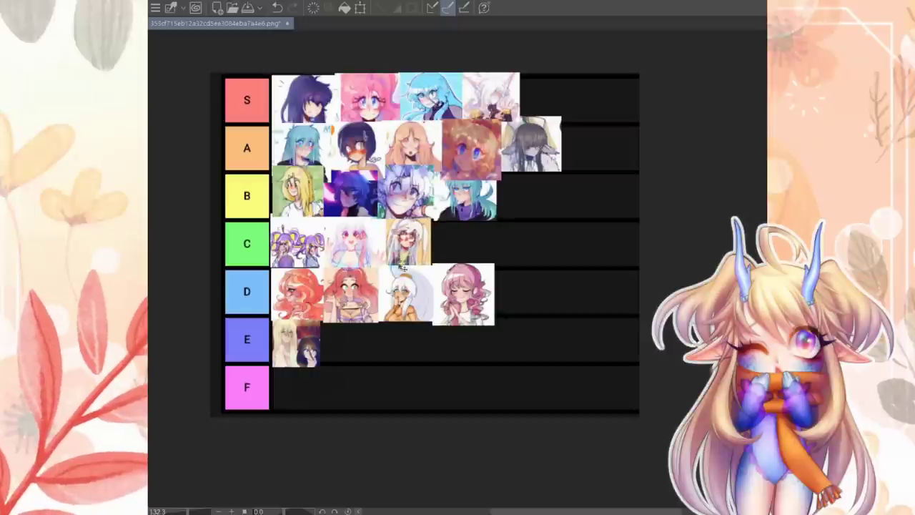